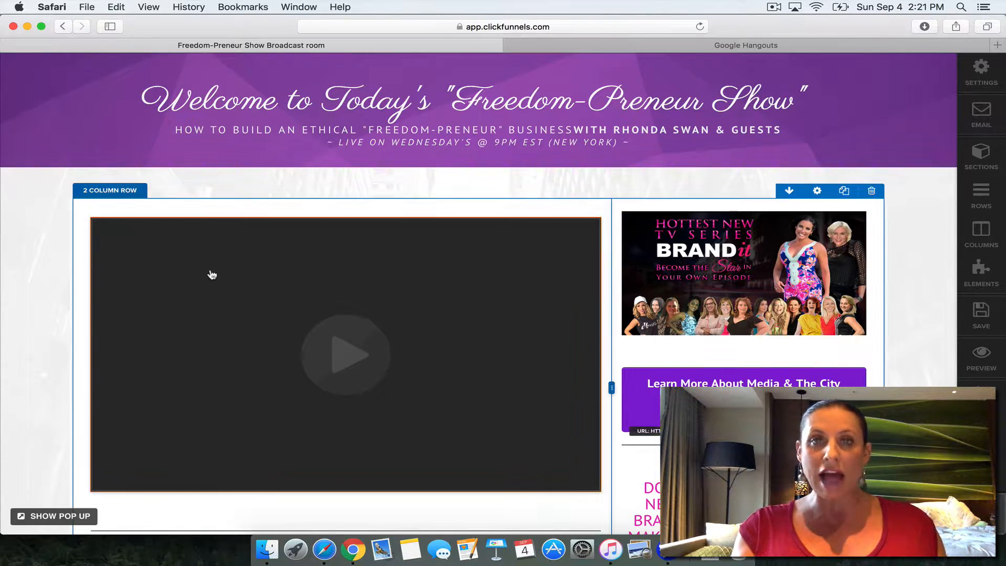
- Try the Custom Embed video type on the broadcast room's main video and leave the page editor without saving
click(507, 321)
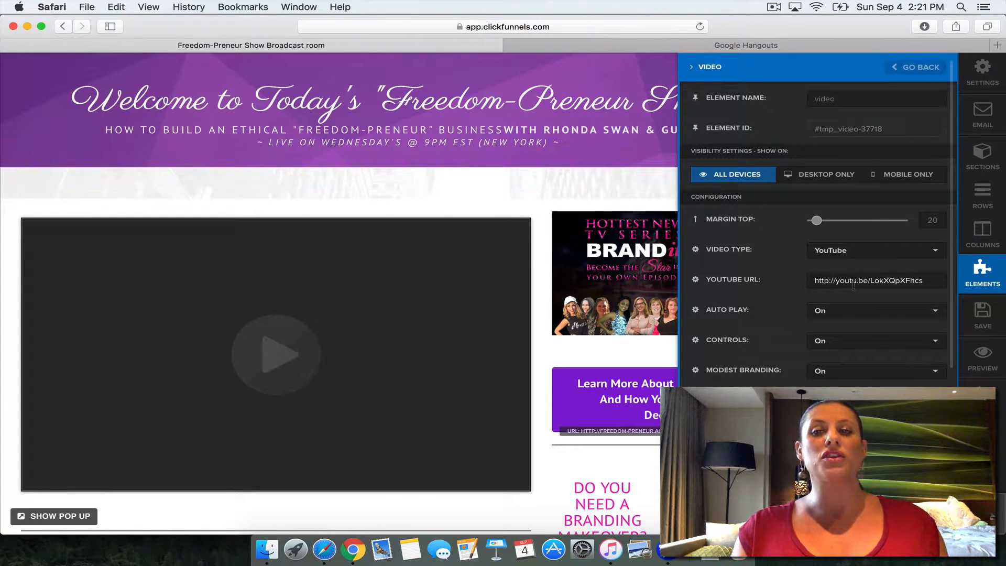
click(843, 252)
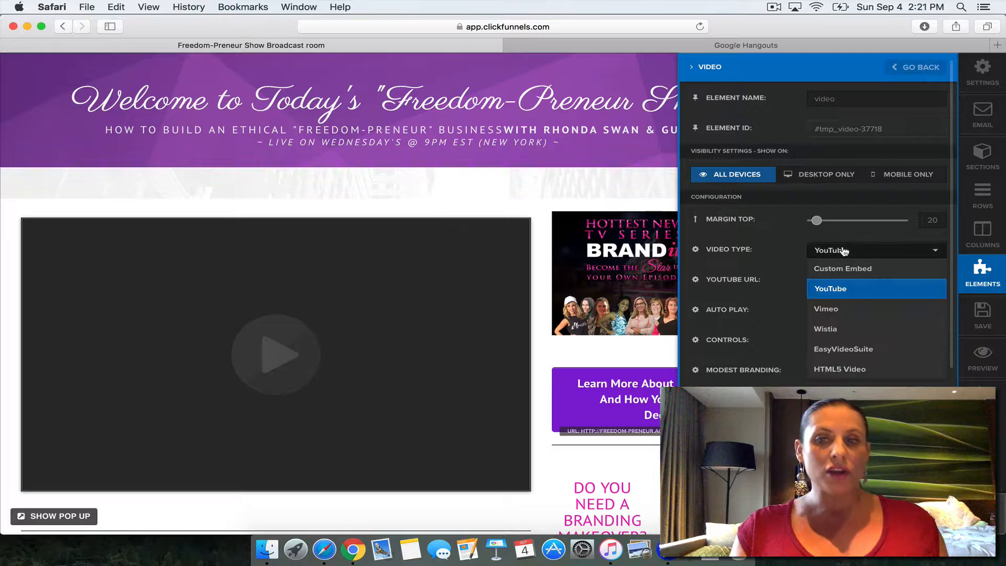
click(833, 270)
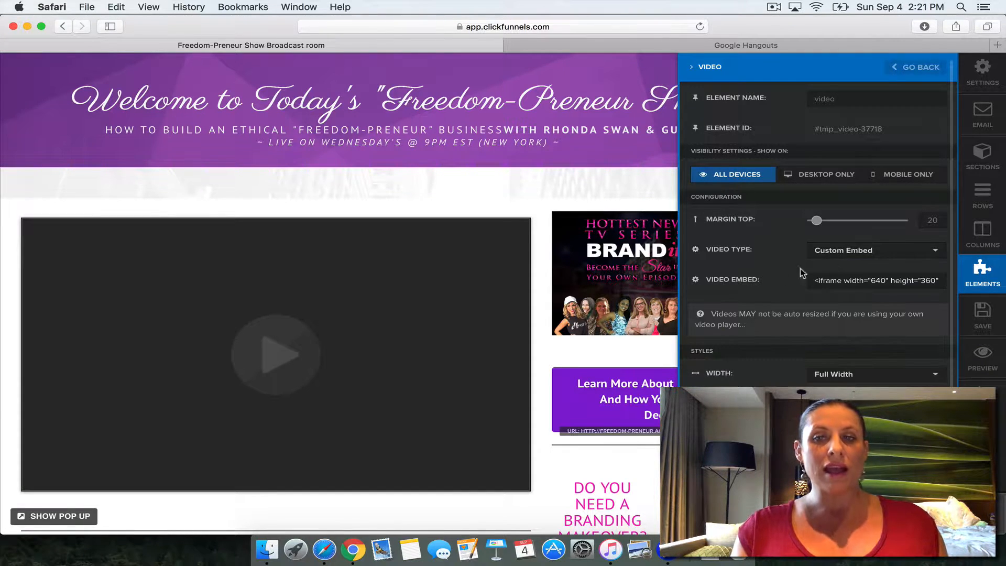
click(836, 280)
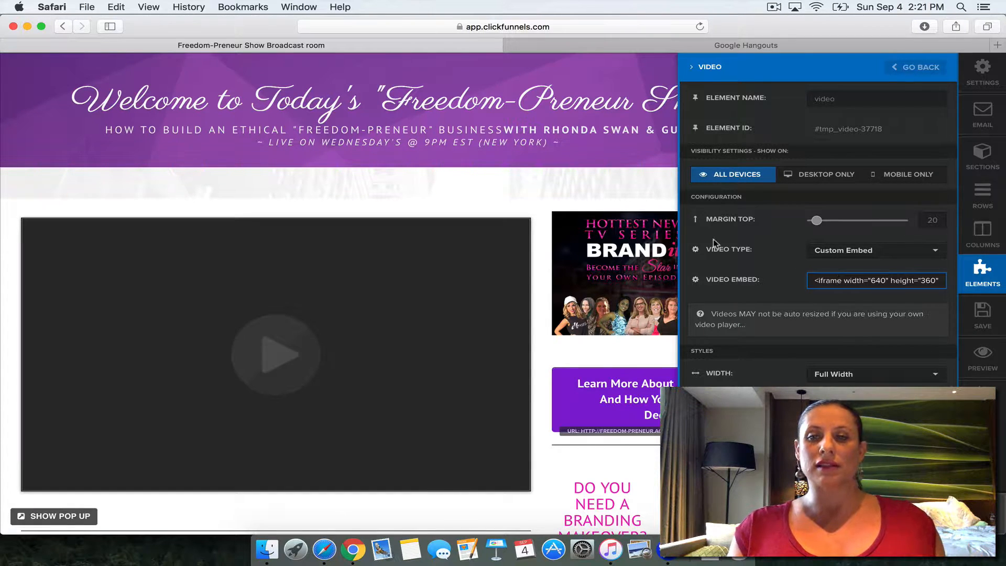
click(982, 399)
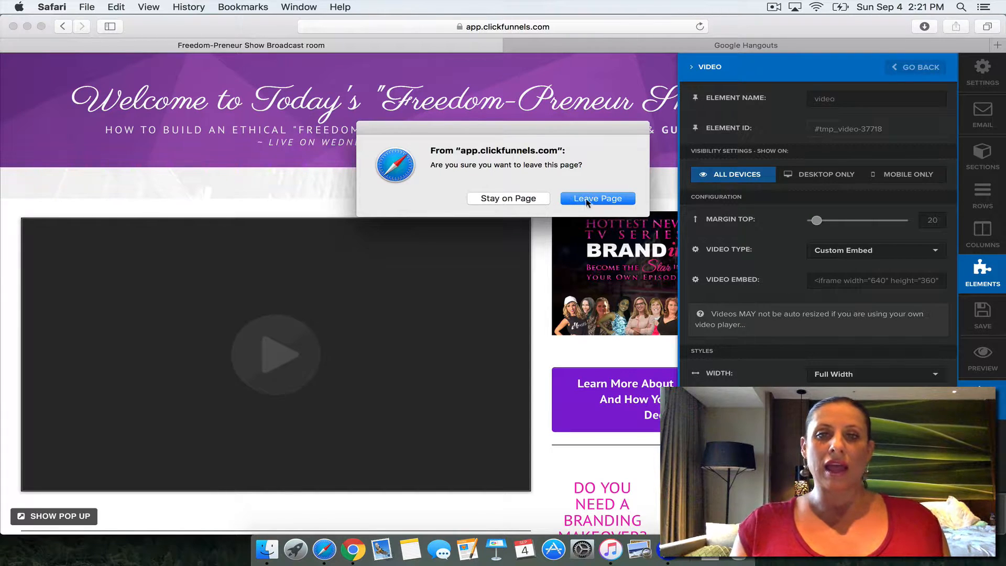
click(582, 199)
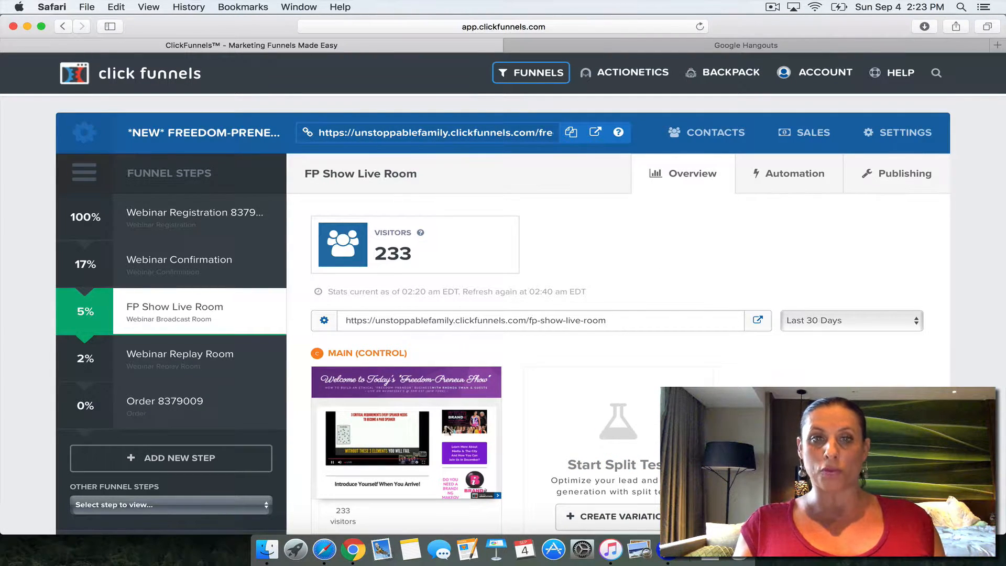
- Go to the Google Hangouts page and look up Hangouts among the Google apps
click(563, 49)
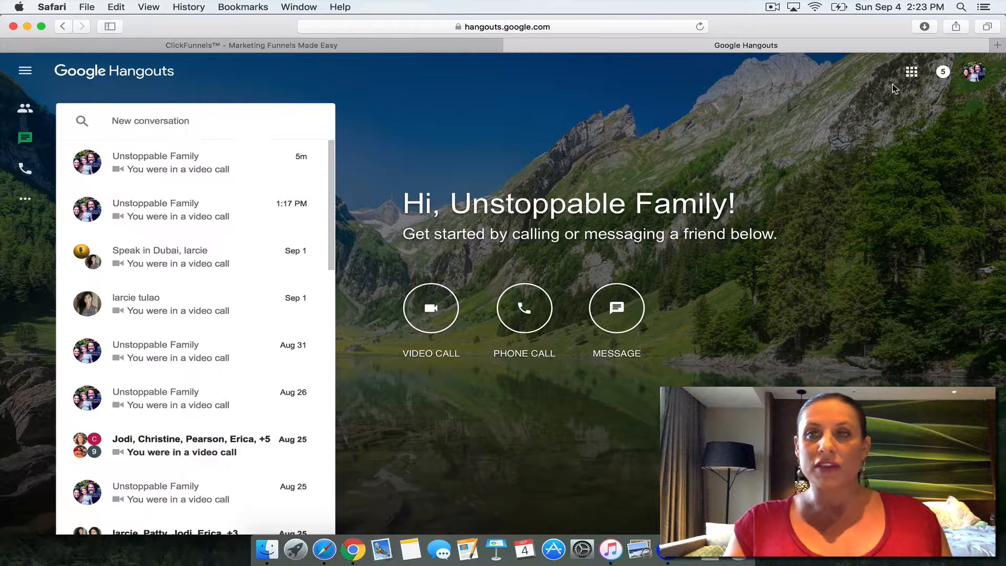
click(911, 73)
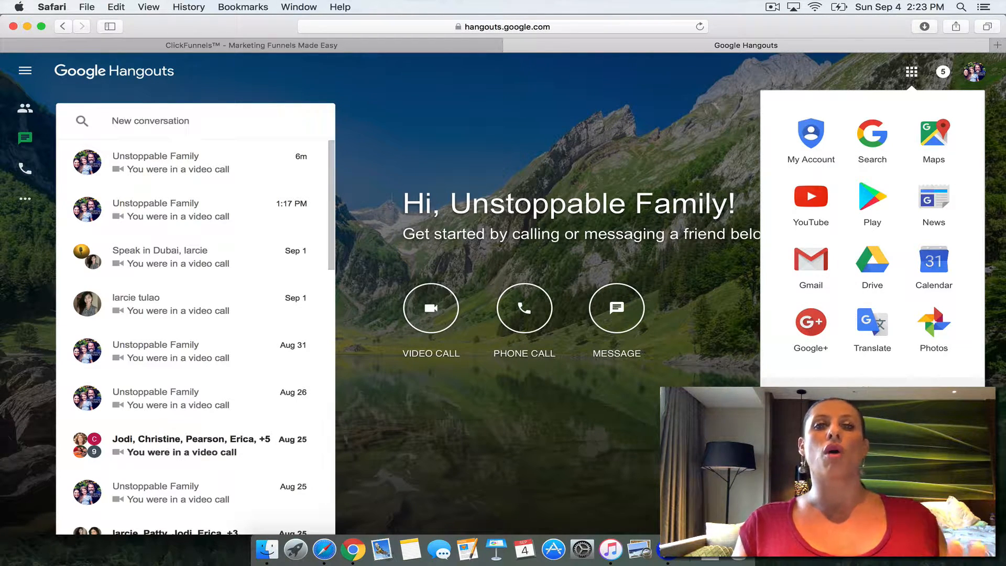
scroll(872, 238, down, 3)
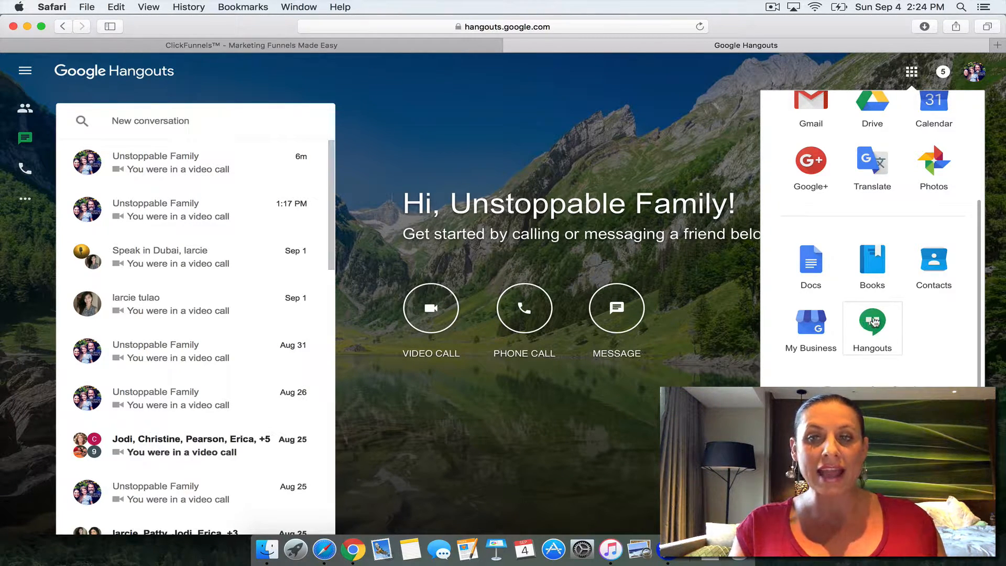
click(603, 129)
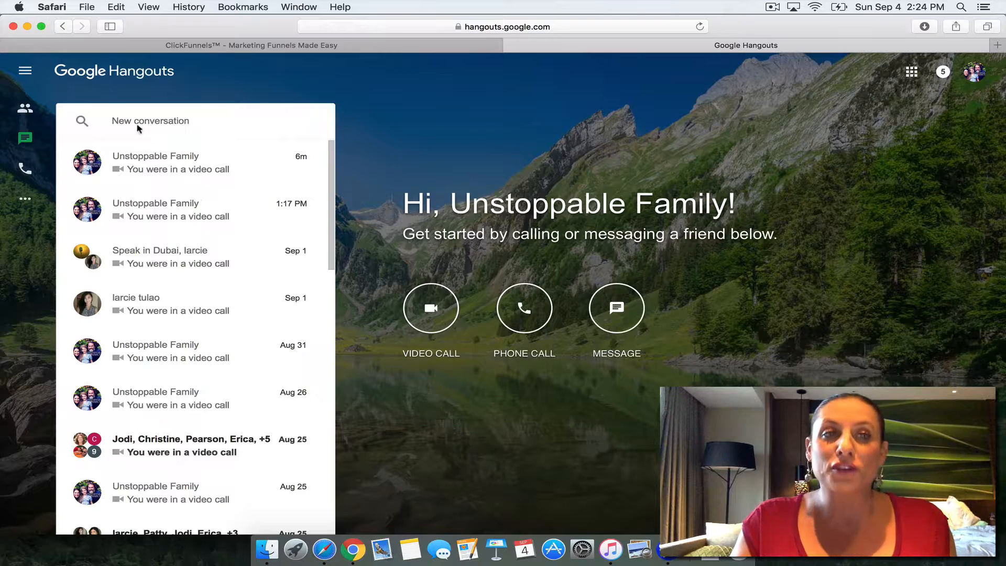
- Open Hangouts On Air and trust plus.google.com to use the Google Talk Plugin
click(25, 73)
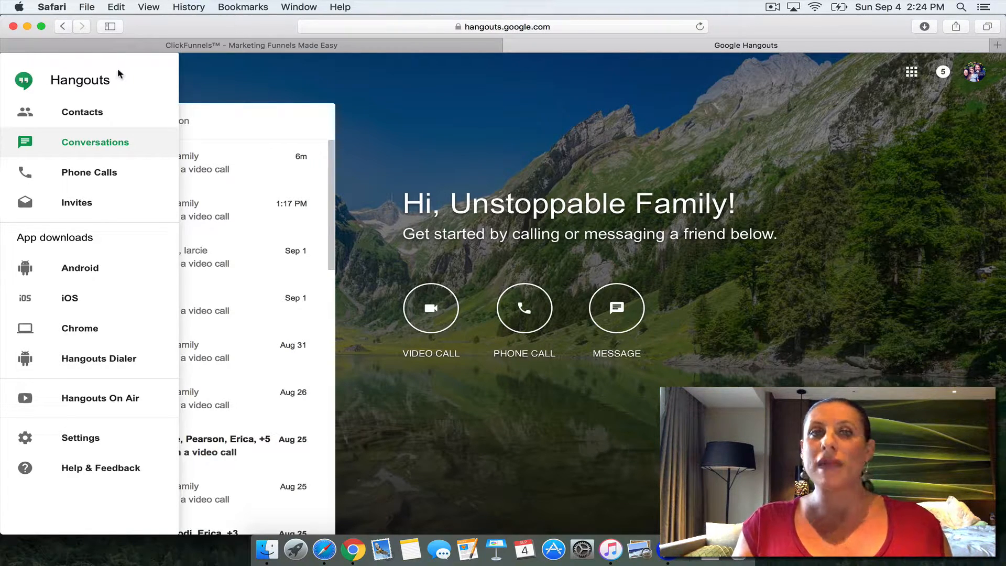
click(102, 399)
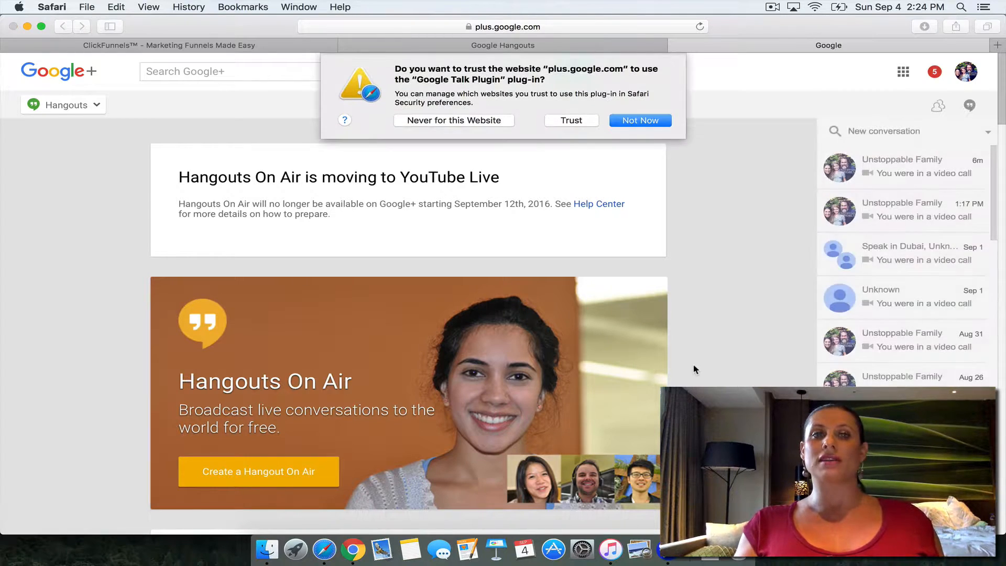
click(573, 126)
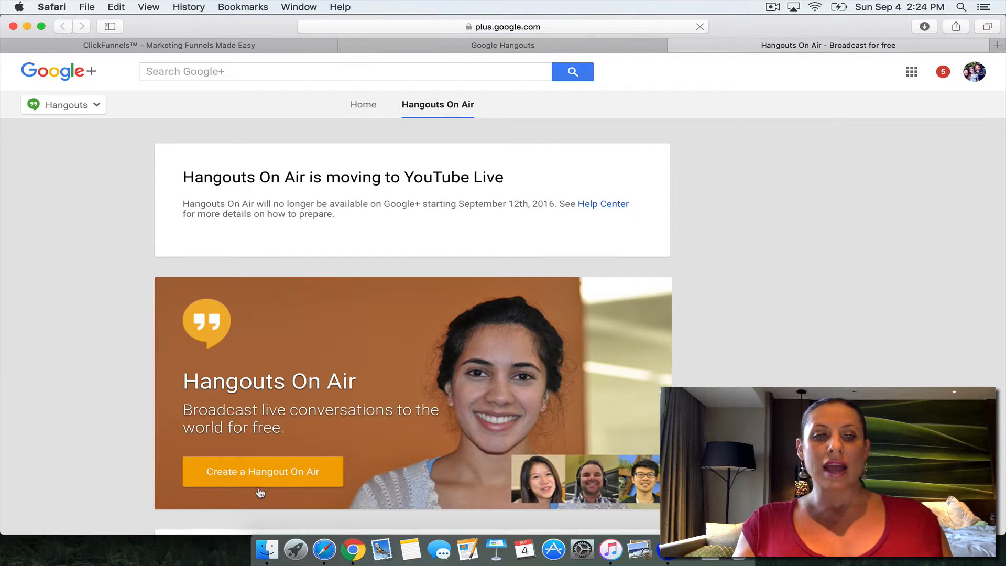
- Start creating a Hangout On Air and name it "Workshot test"
click(260, 479)
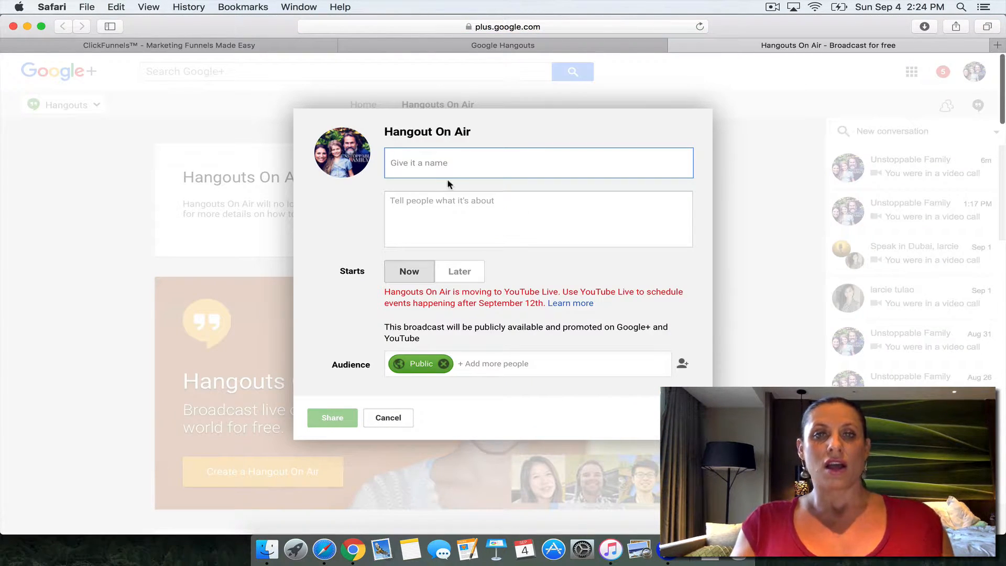
text(Woam)
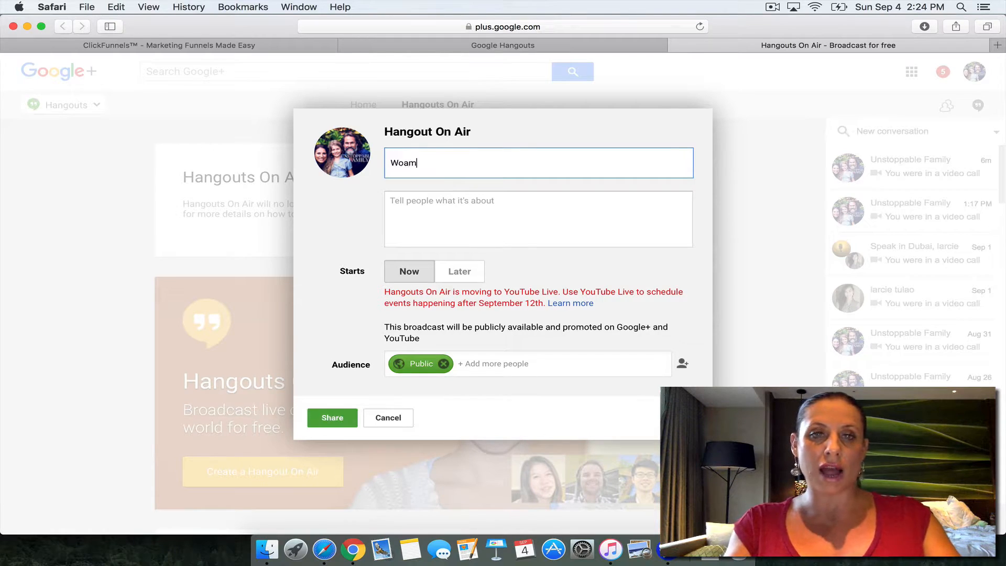
text(ks)
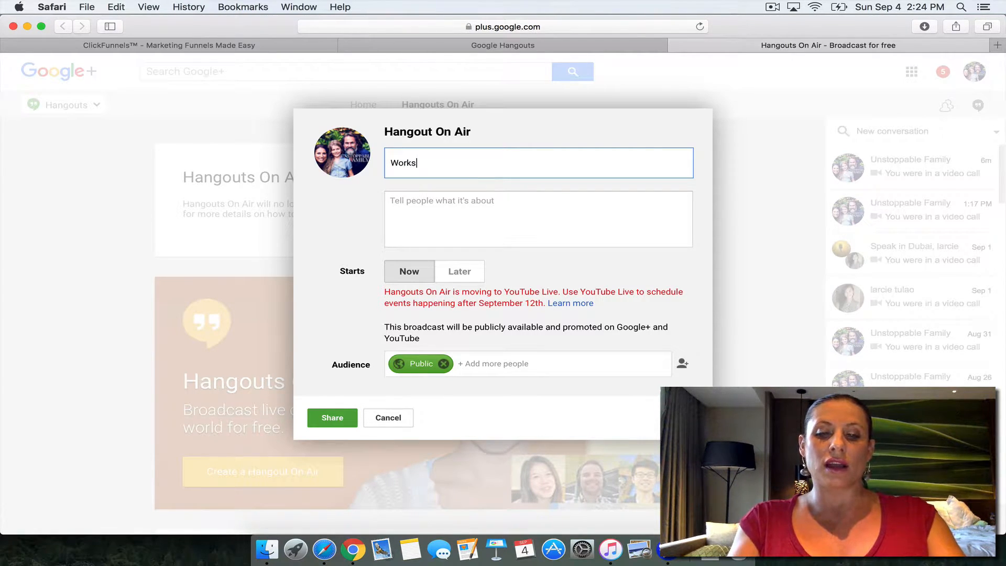
text(hot test)
click(414, 228)
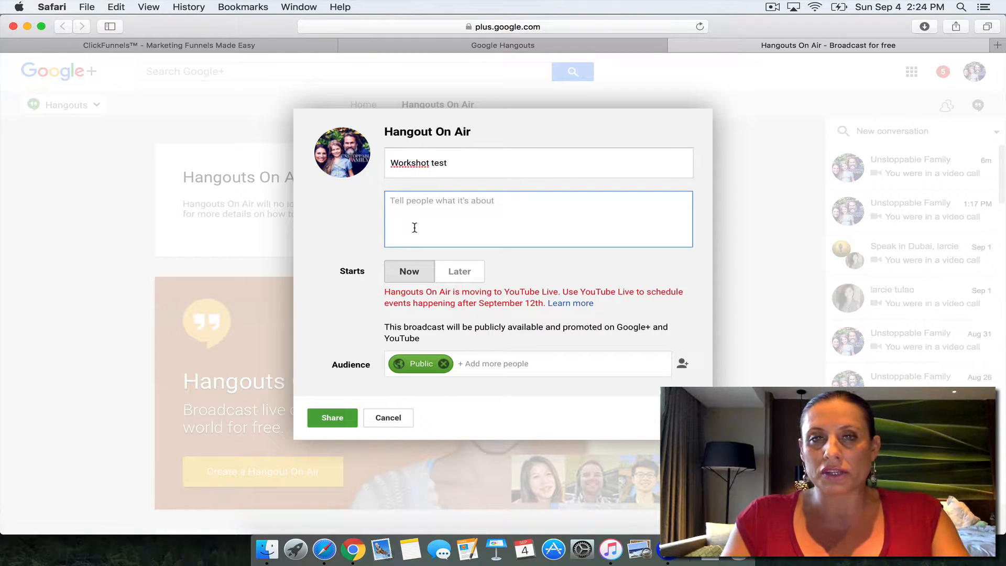
- Set the Hangout On Air to start now and share it with the public audience
click(406, 277)
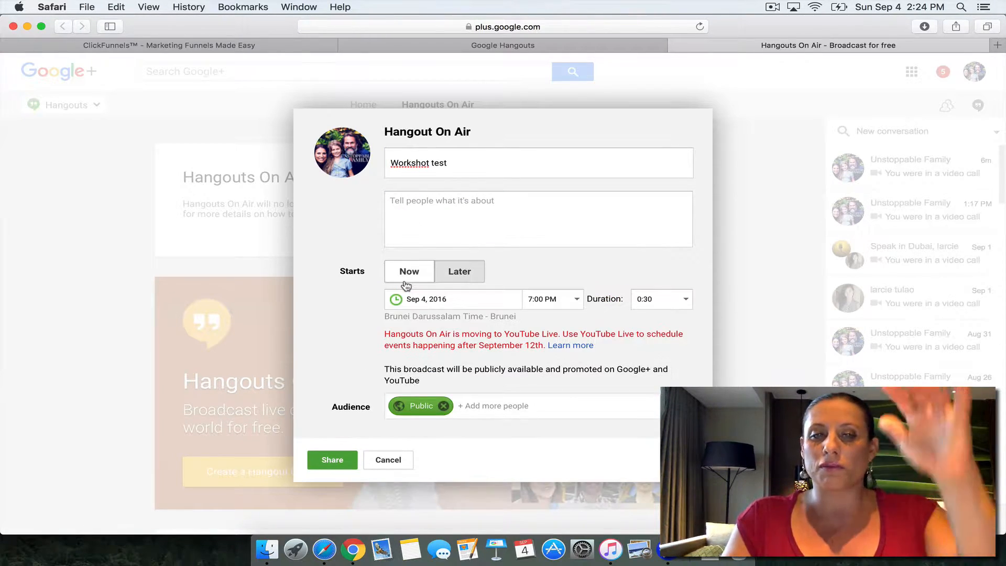
click(406, 278)
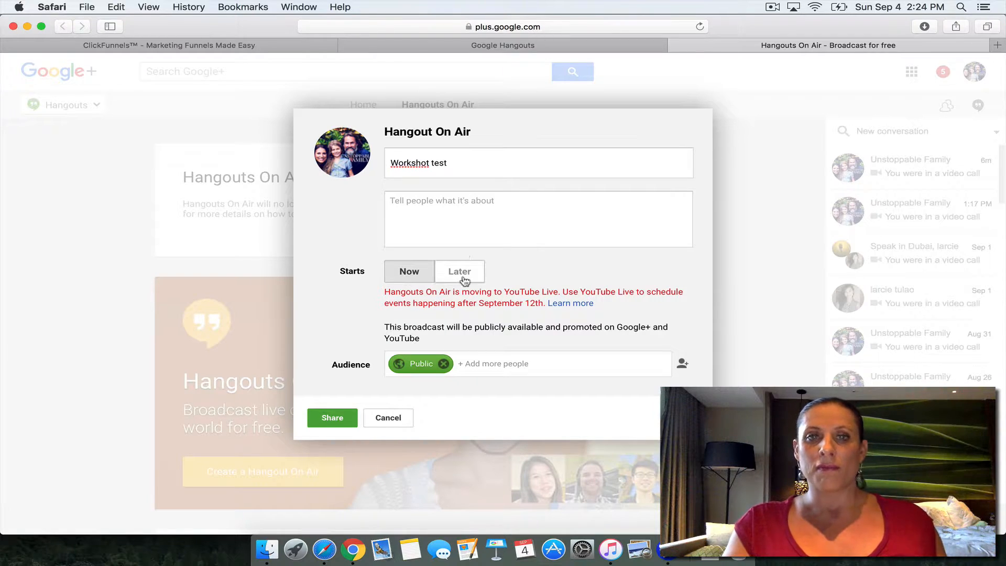
click(452, 226)
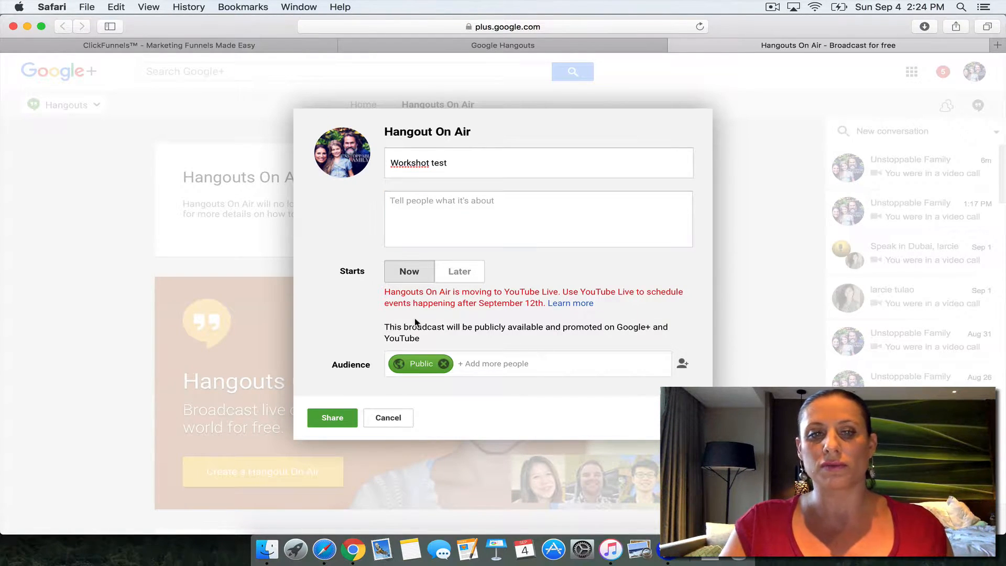
click(338, 421)
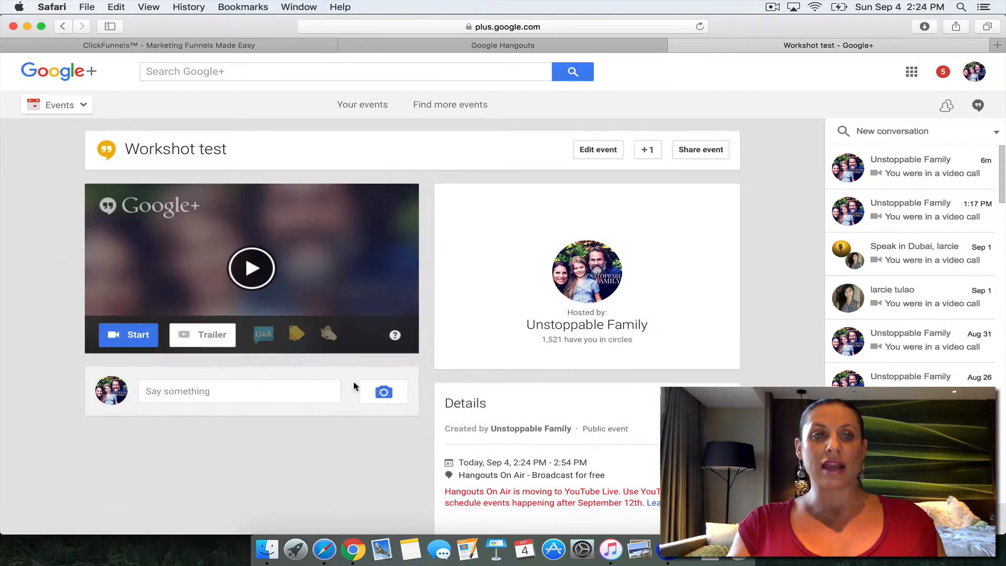
- Launch the event's video call, skip inviting guests, and bring up the call controls
click(126, 331)
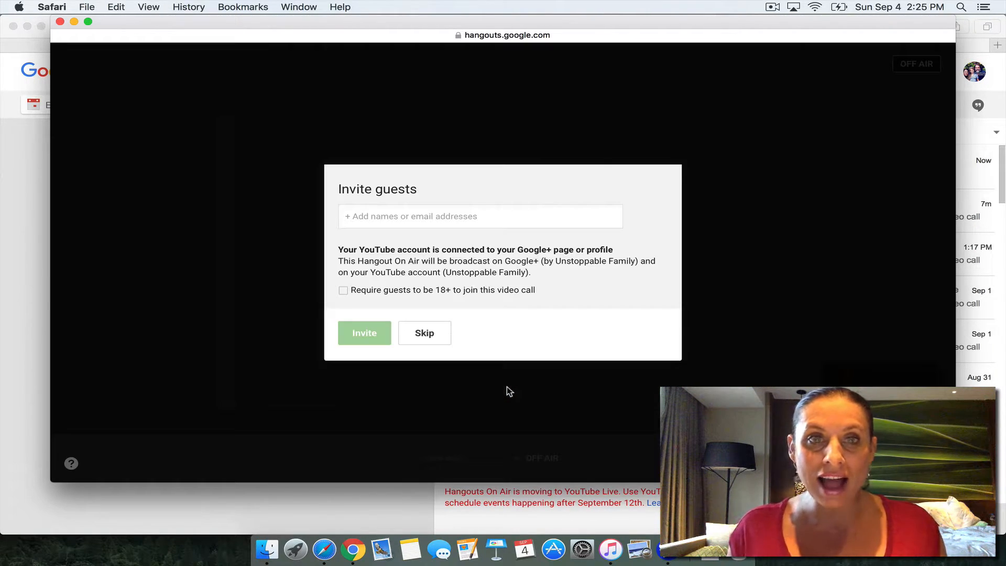
click(421, 338)
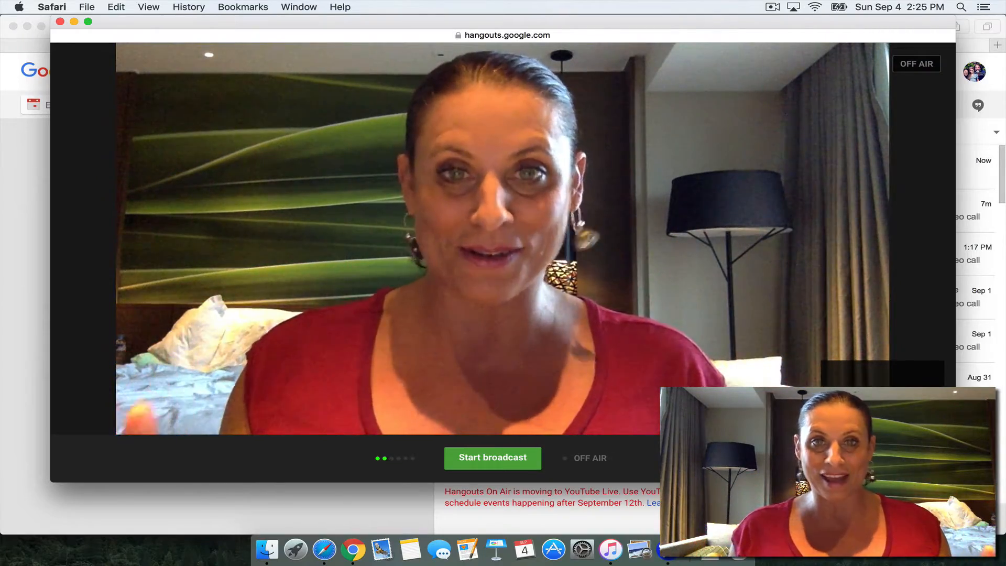
mouse_move(494, 112)
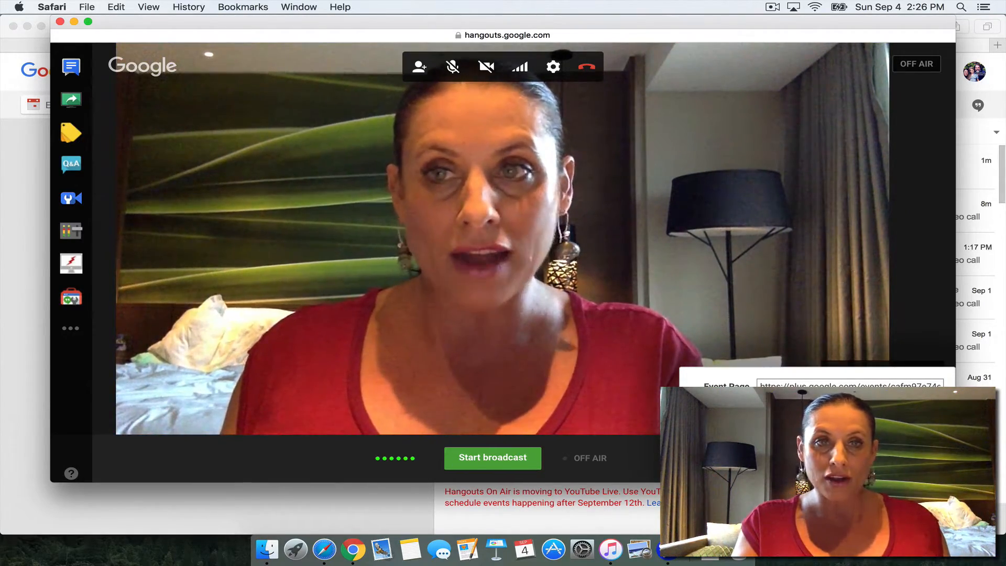
- Return to the ClickFunnels funnel and open the FP Show Live Room page in the editor
click(381, 515)
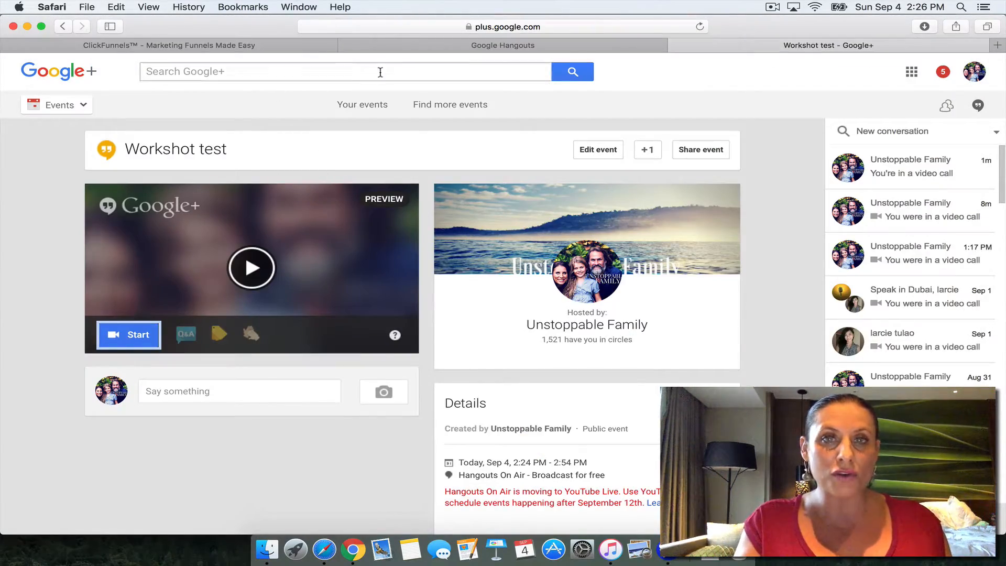
click(270, 47)
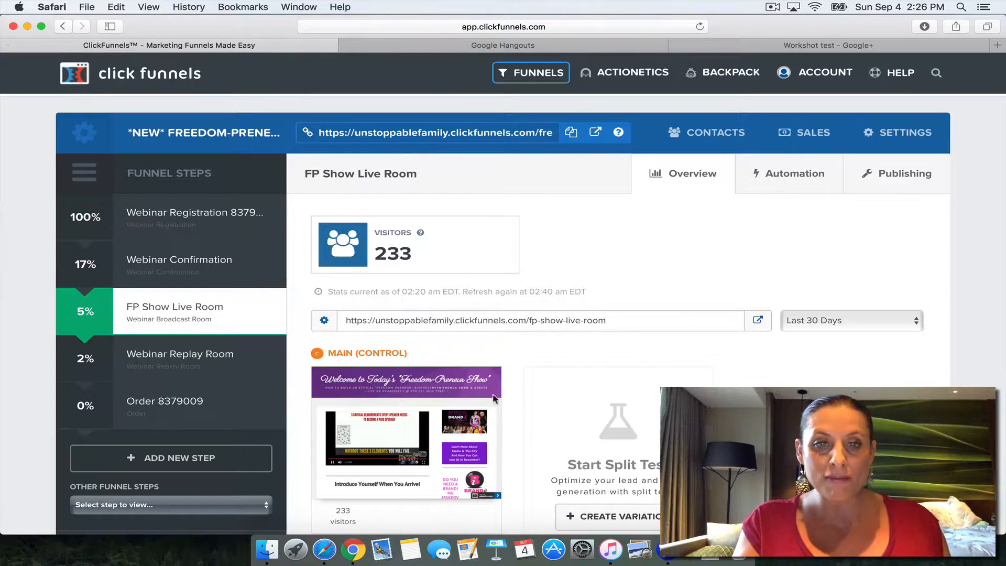
scroll(472, 410, down, 3)
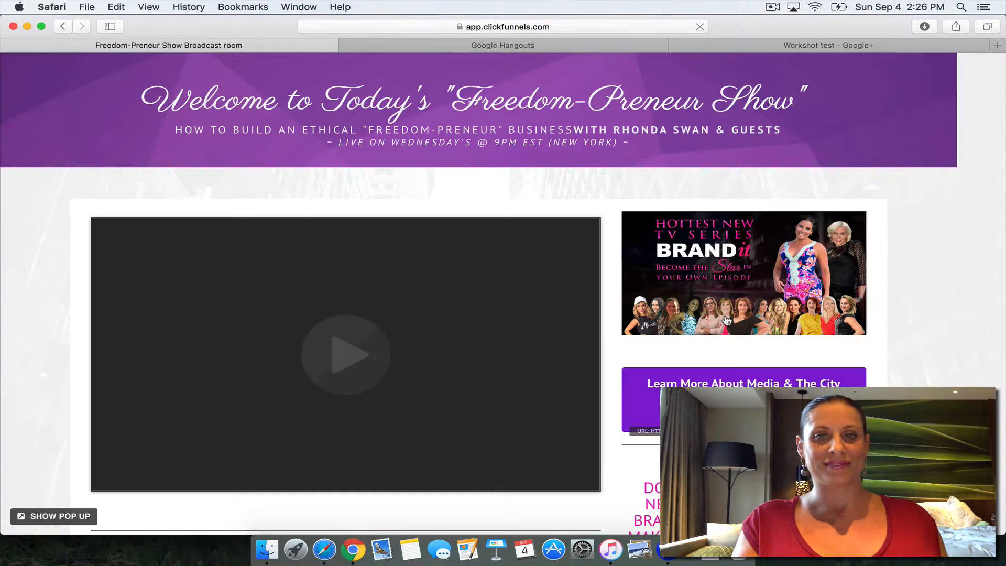
scroll(423, 283, down, 2)
- Set the main video's type to Custom Embed, select its embed code, and close the video settings
click(423, 283)
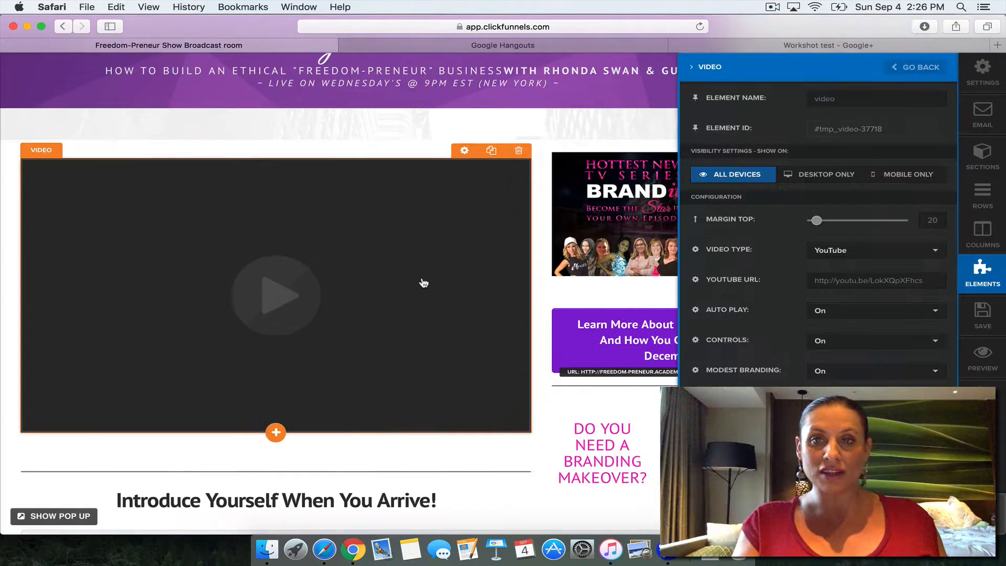
click(863, 255)
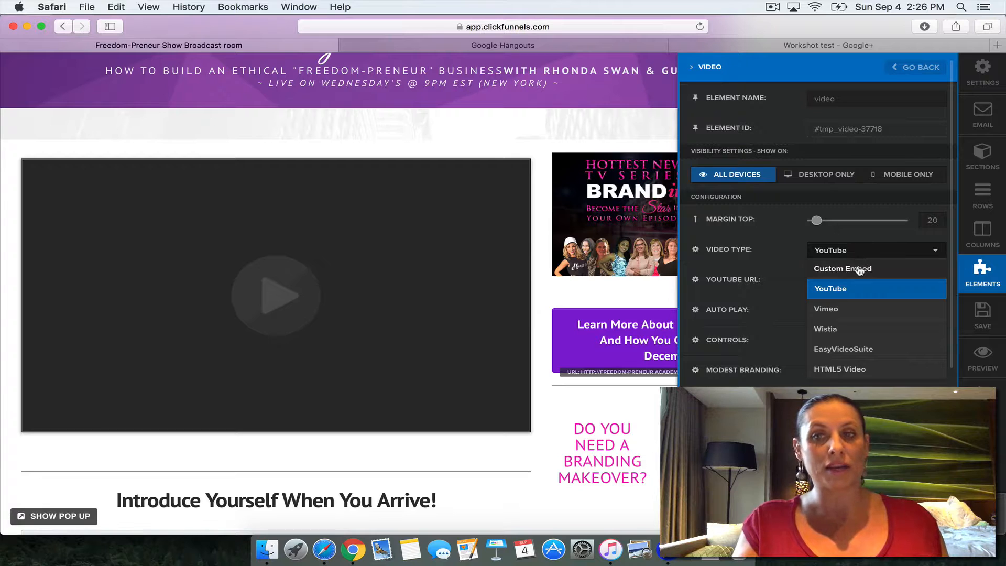
click(860, 269)
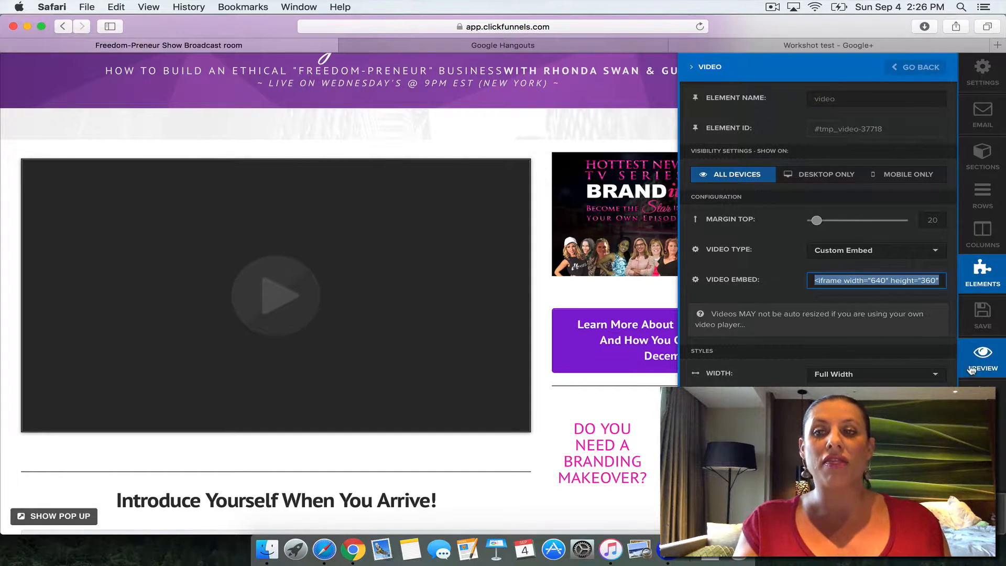
click(514, 490)
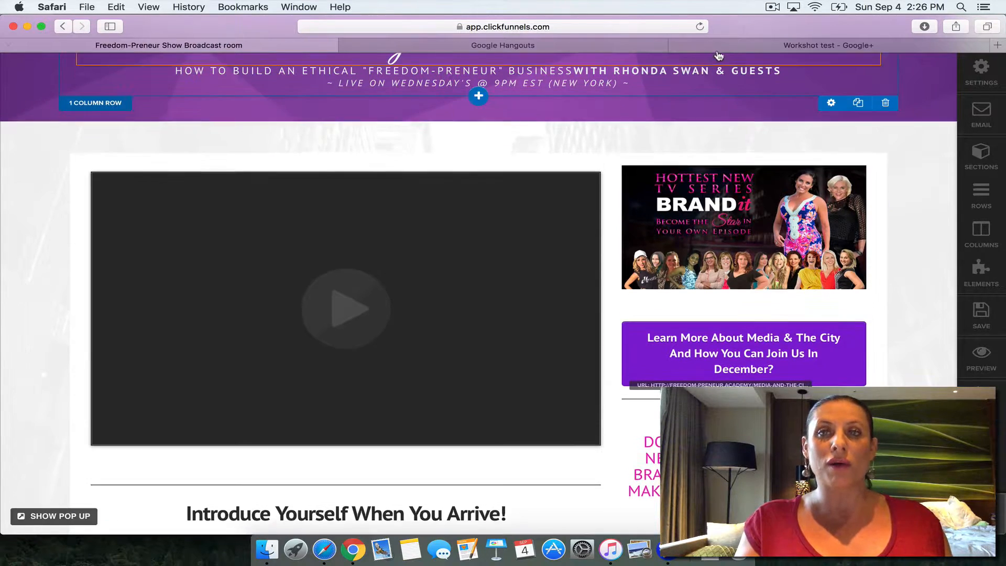
- Switch back to Google Hangouts and bring the off-air call window to the front
click(720, 48)
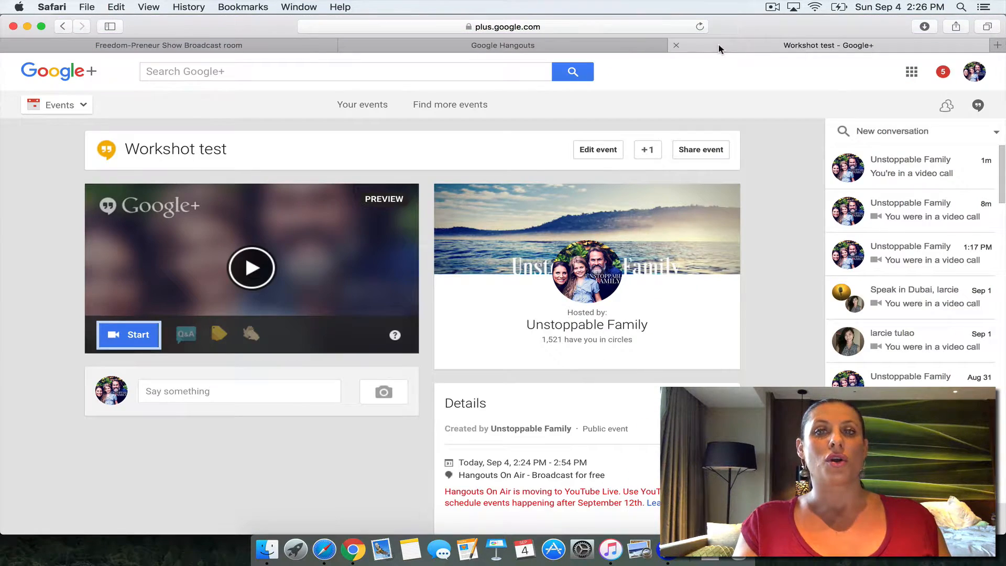
click(536, 45)
mouse_move(1, 1)
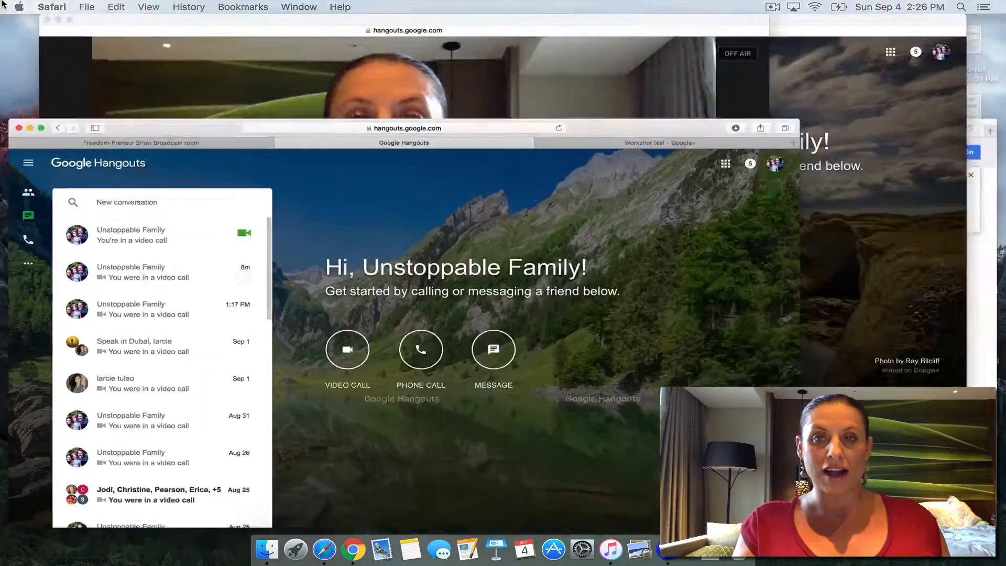
click(262, 121)
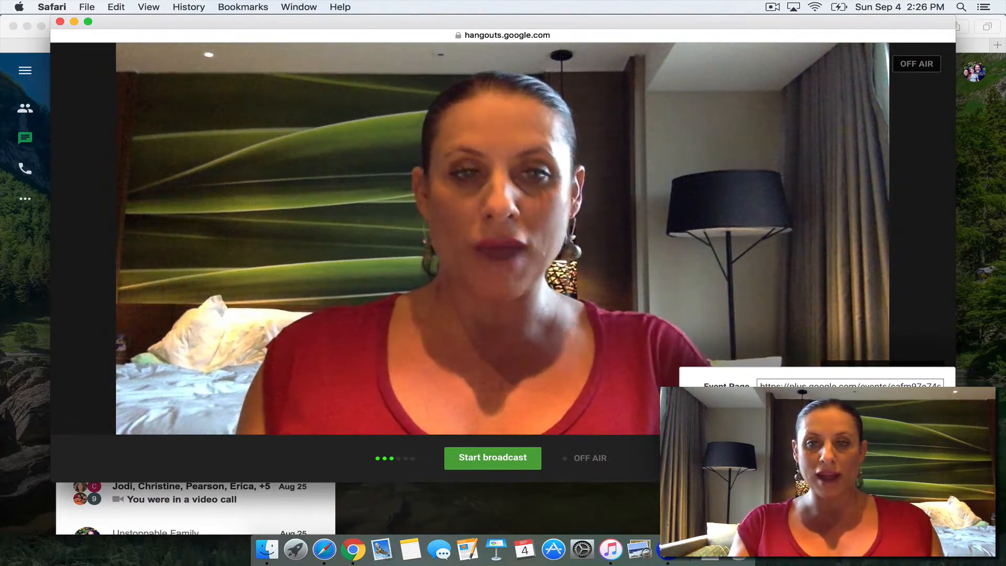
mouse_move(550, 194)
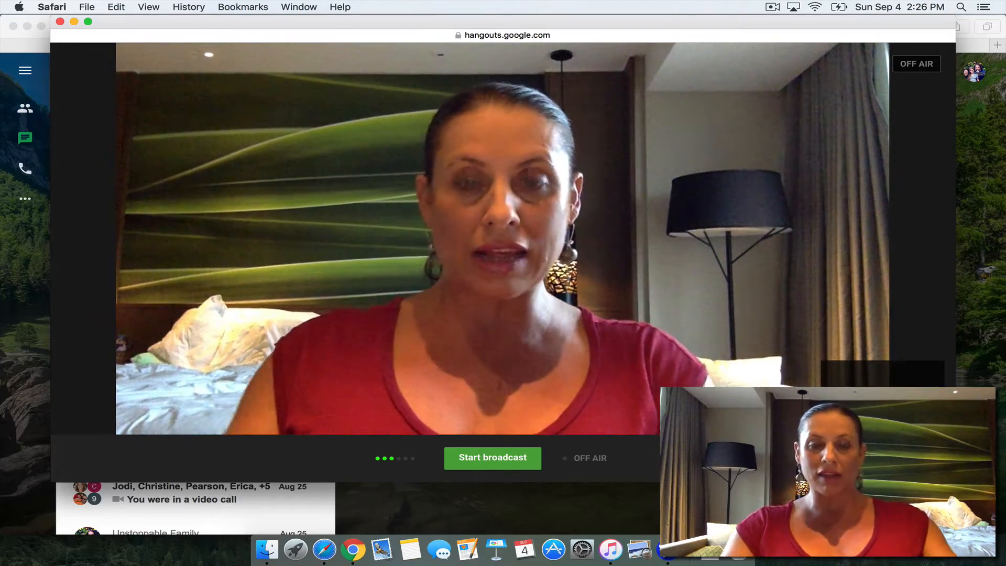
- Open the Screenshare window picker in the call, look through the available windows, and close it without sharing
mouse_move(204, 128)
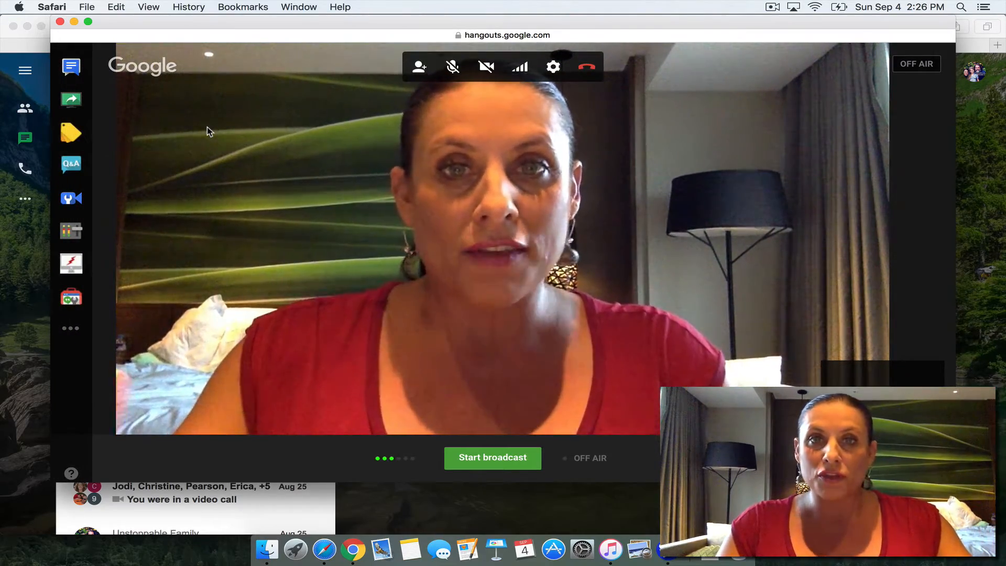
click(77, 104)
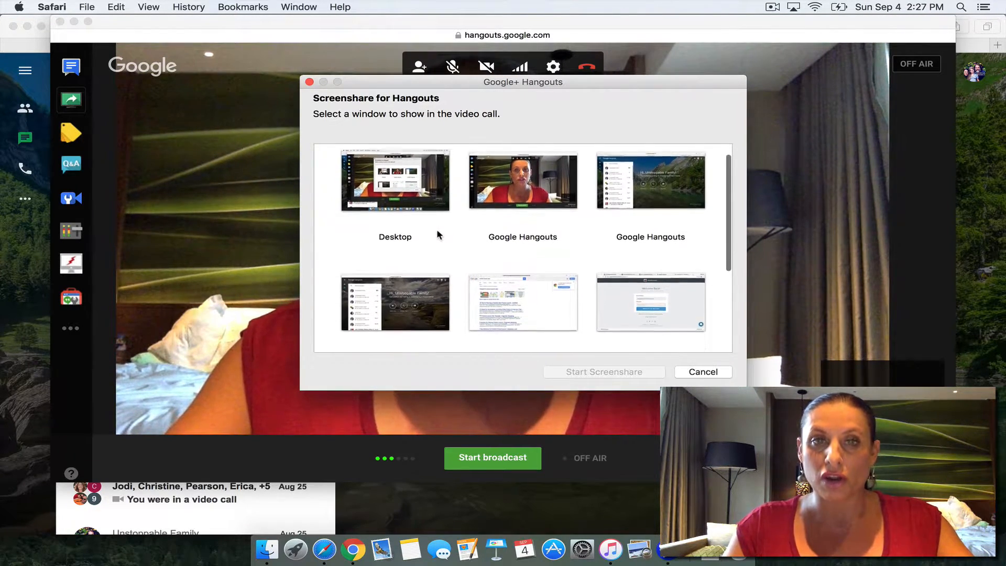
scroll(437, 234, down, 5)
scroll(437, 234, up, 5)
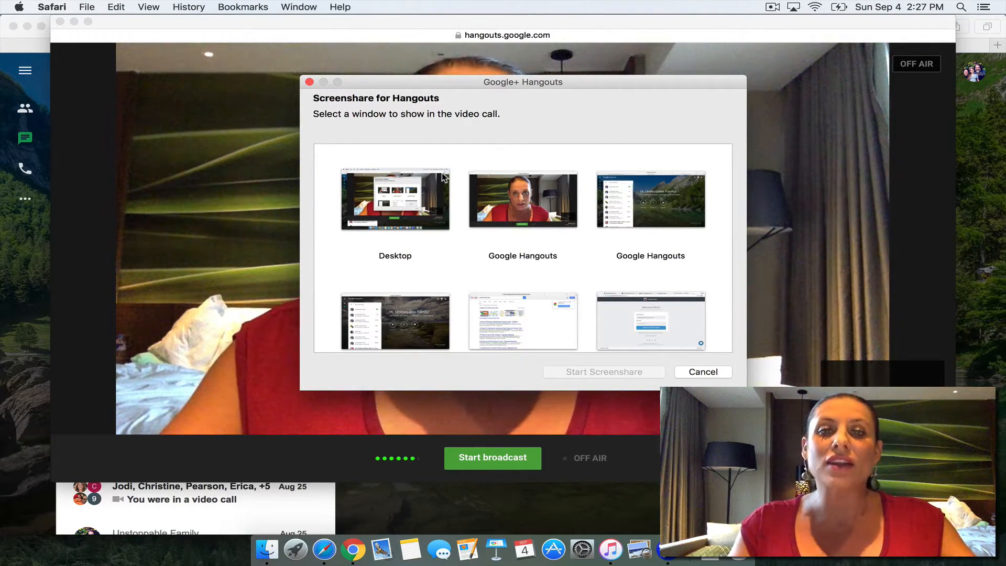
click(310, 82)
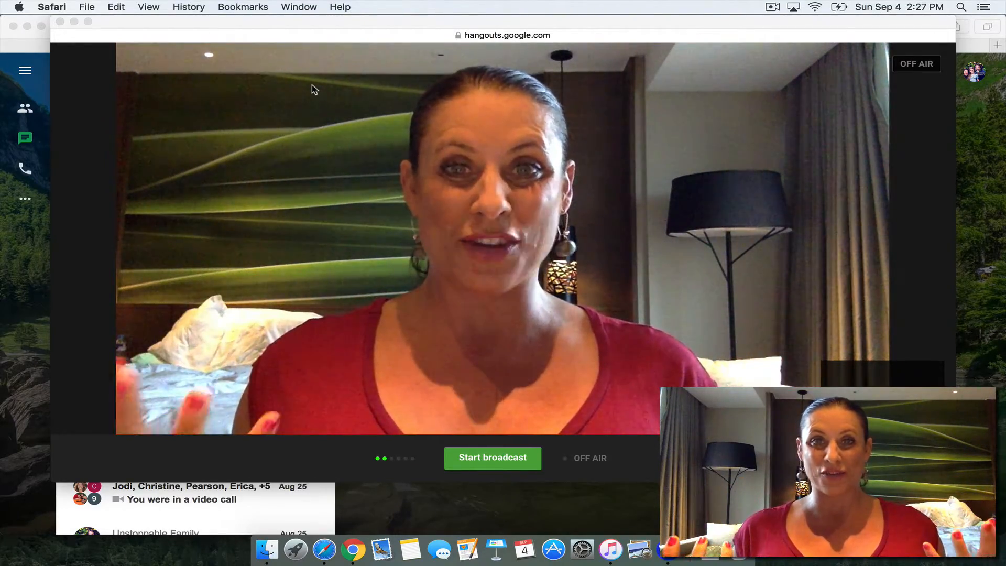
- Start screensharing the entire Desktop in the Hangouts call
click(92, 155)
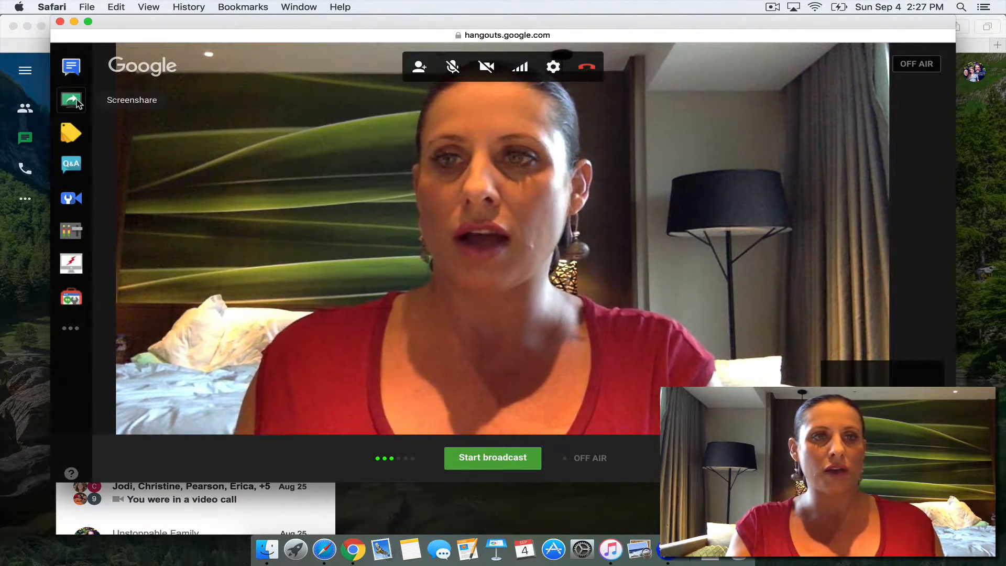
click(72, 100)
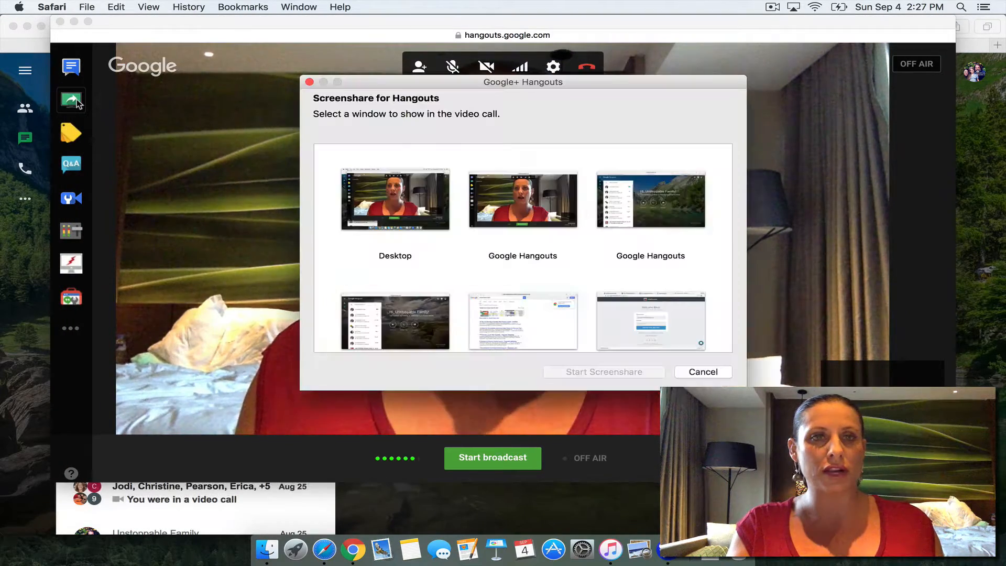
double_click(433, 195)
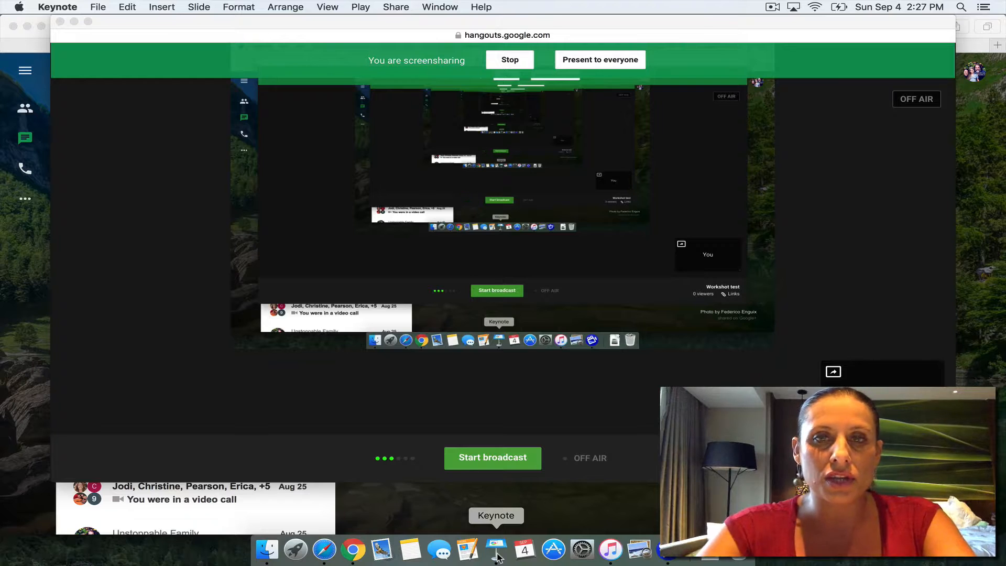
- Switch to the Media and the City presentation in Keynote and take it out of full screen
click(497, 551)
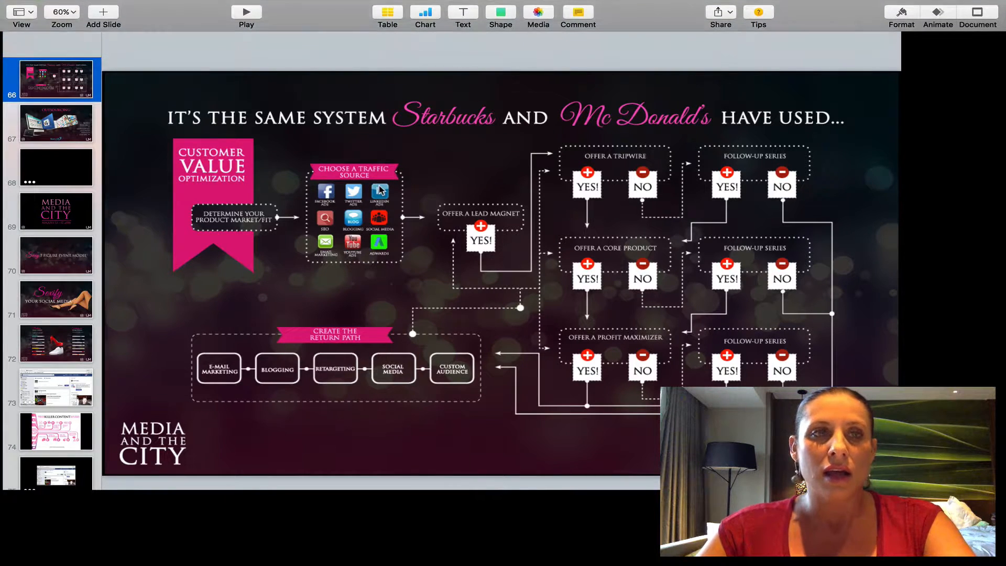
mouse_move(2, 4)
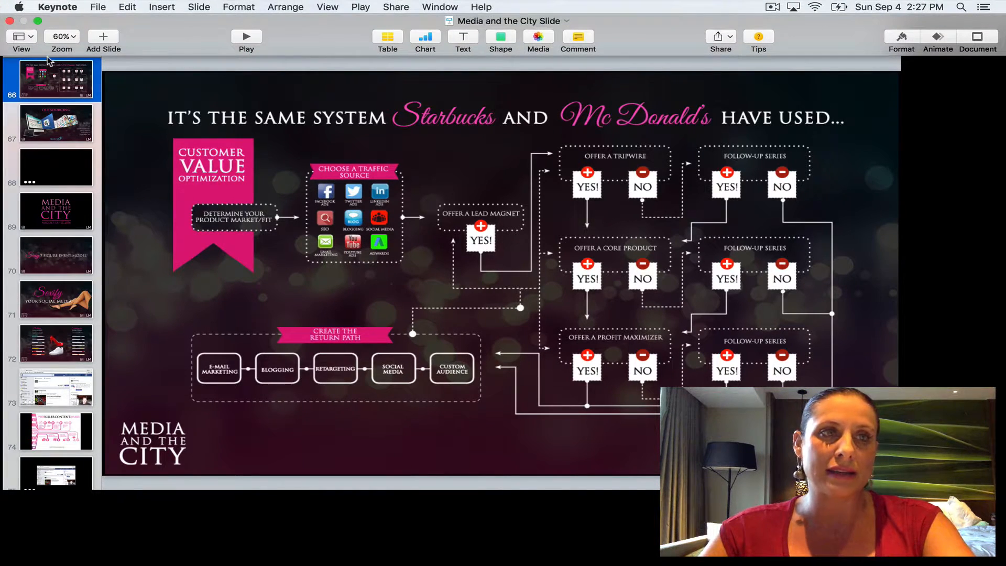
key(ctrl+super+f)
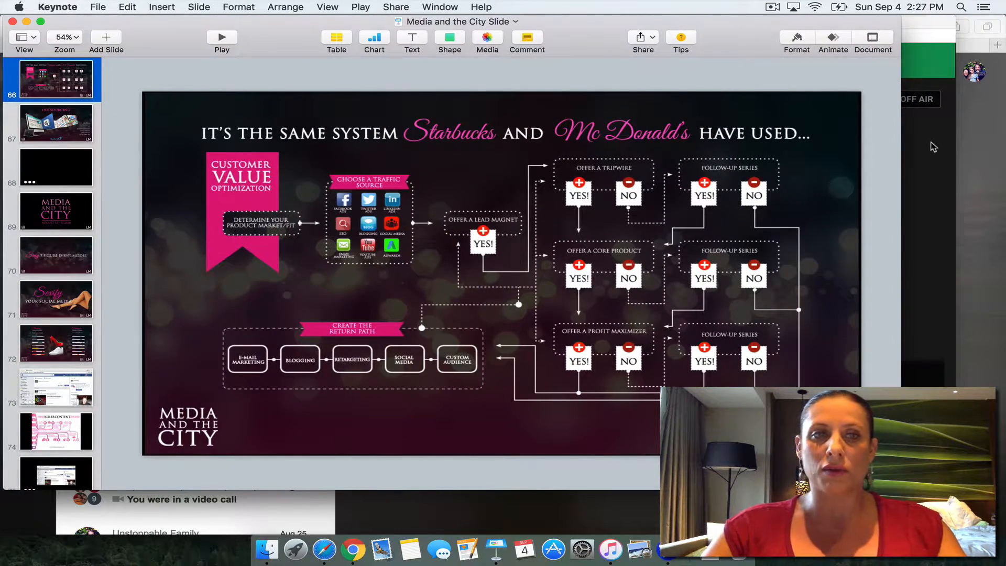
- Return to the Hangouts call window and stop the screenshare
click(934, 147)
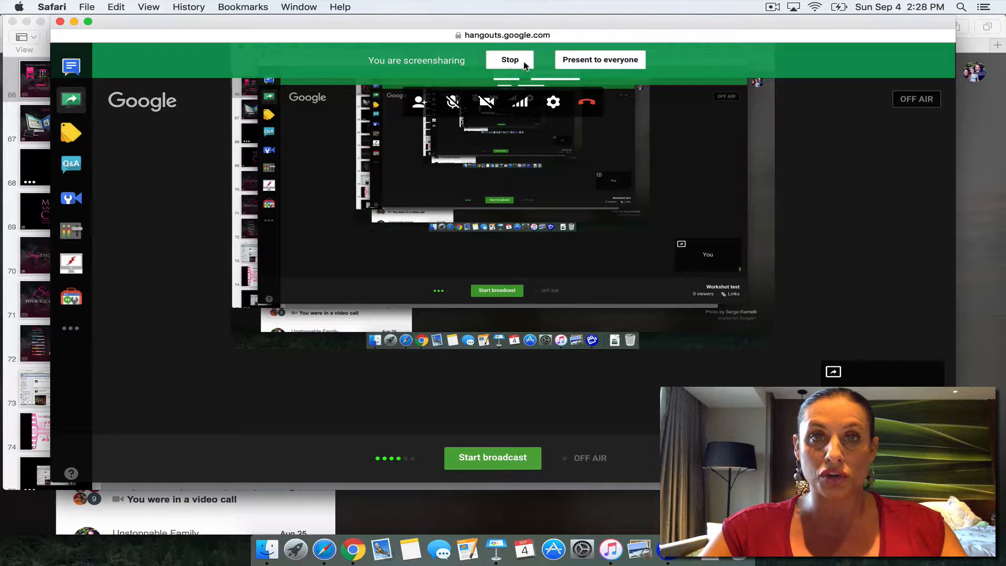
click(509, 61)
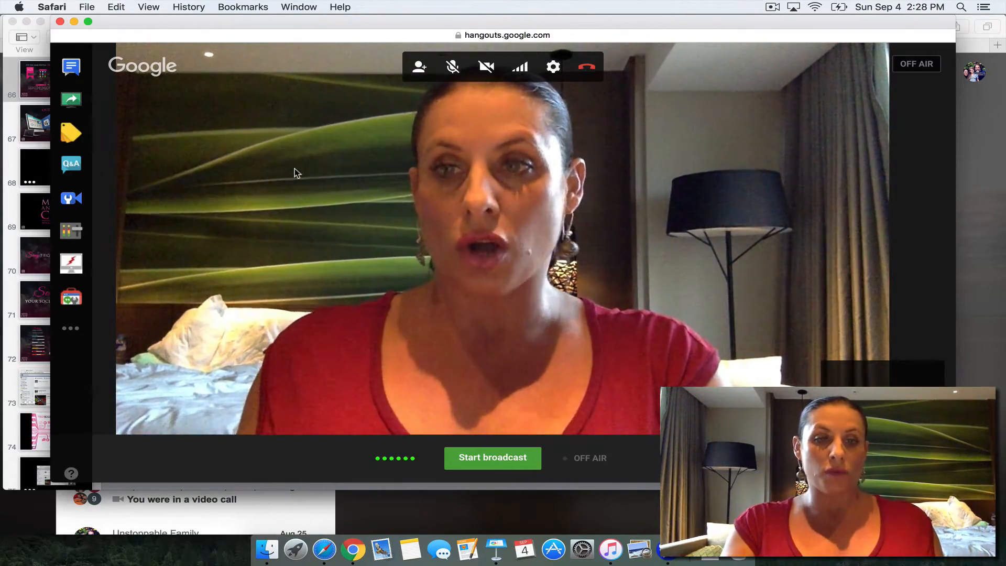
- Switch to the Freedom-Preneur Show Broadcast room page in the ClickFunnels editor and open the main video's settings
click(326, 551)
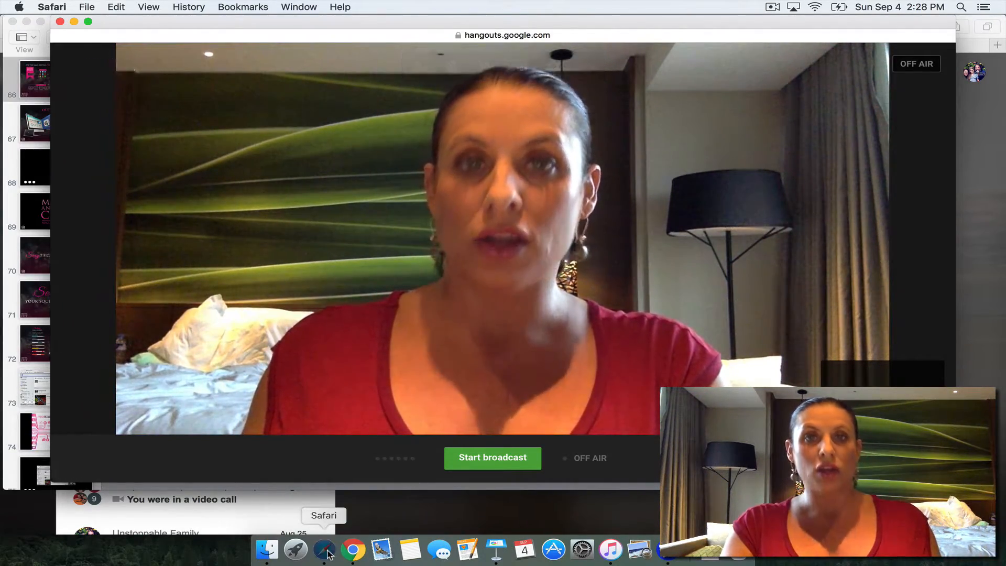
click(406, 505)
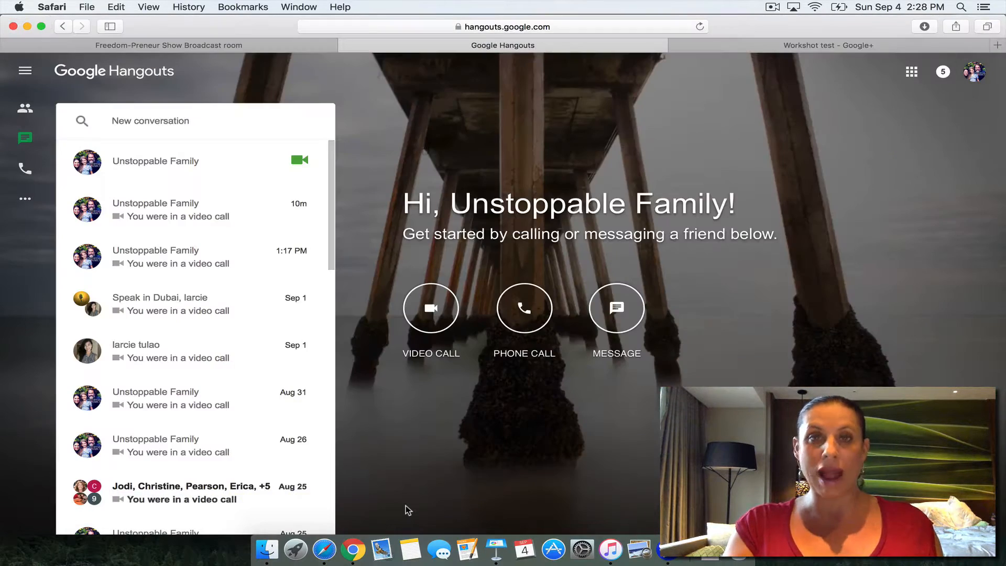
click(238, 49)
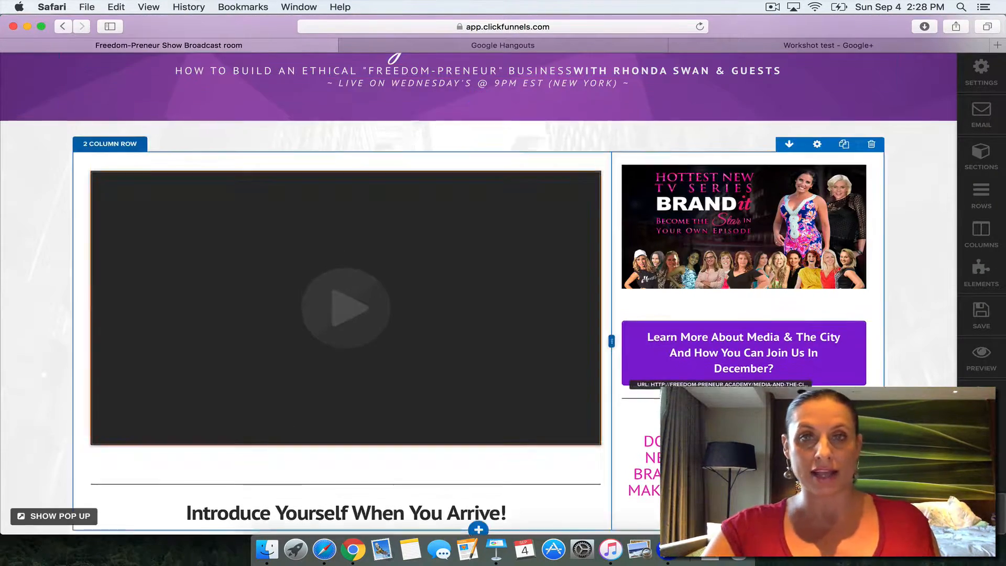
click(522, 288)
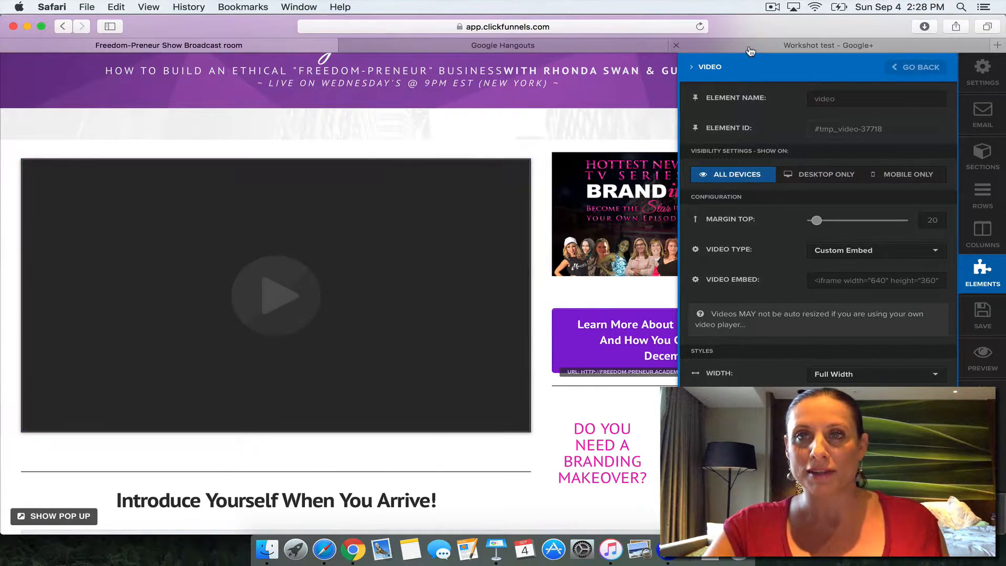
- View the Workshot test event page and bring the off-air Hangouts call window back to the front
click(748, 45)
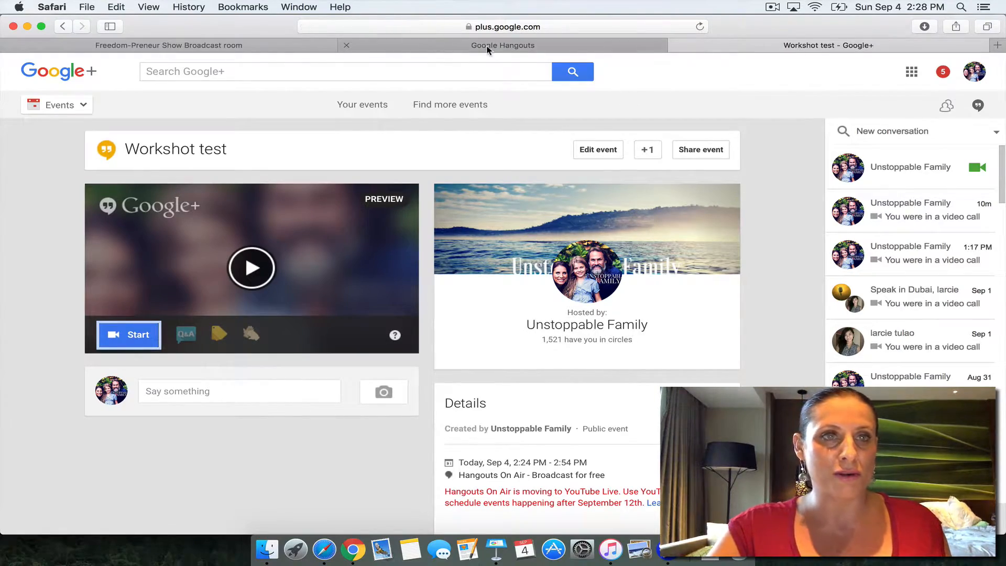
click(470, 45)
key(ctrl+Up)
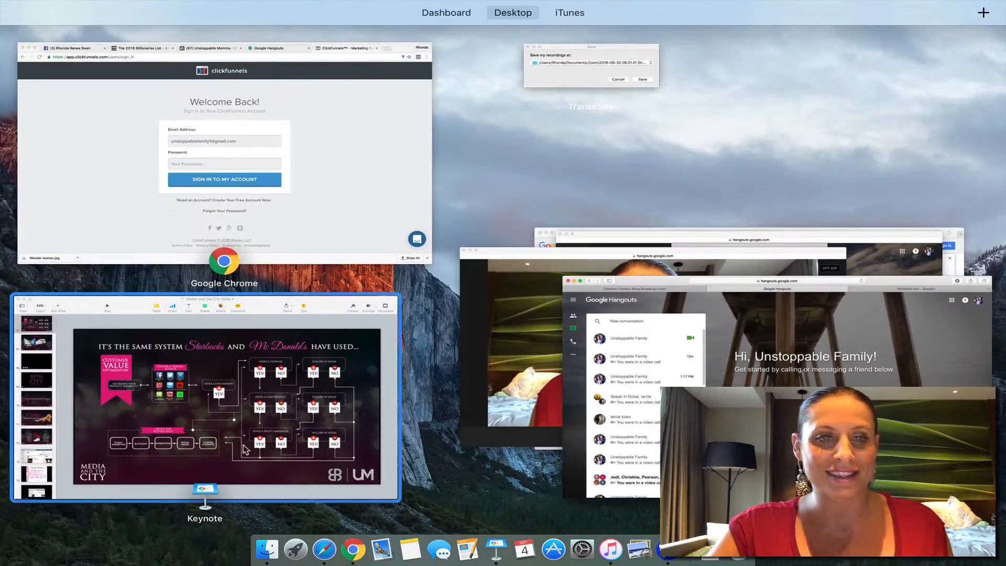
click(462, 365)
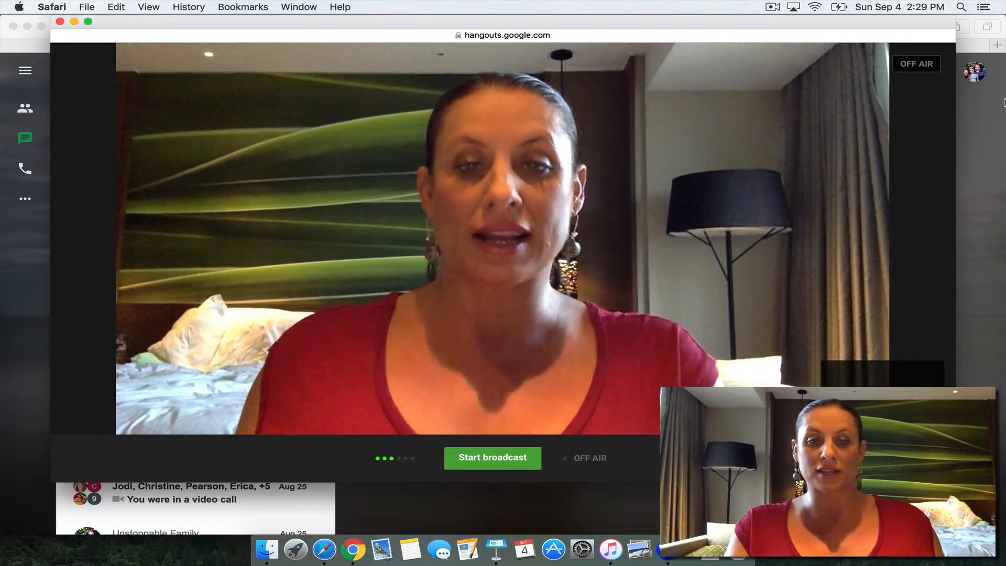
key(F11)
key(F11)
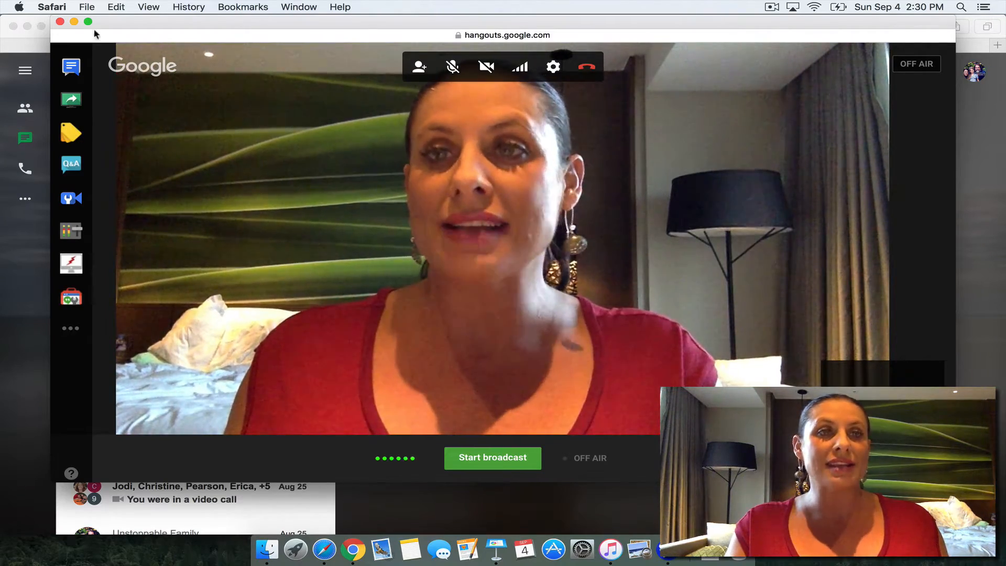
- Close the off-air call window, return to the ClickFunnels broadcast room page, and close its video settings
click(60, 22)
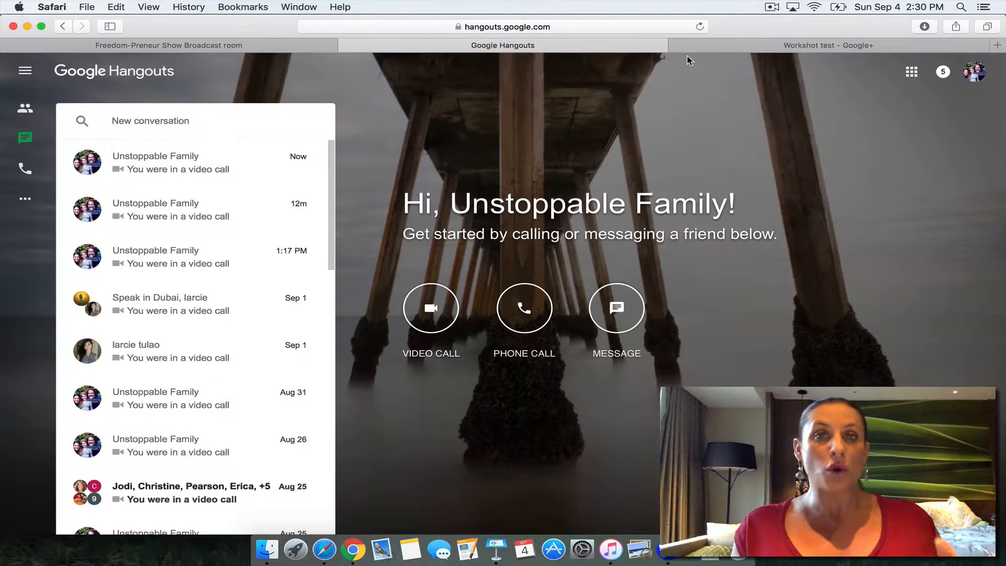
click(263, 46)
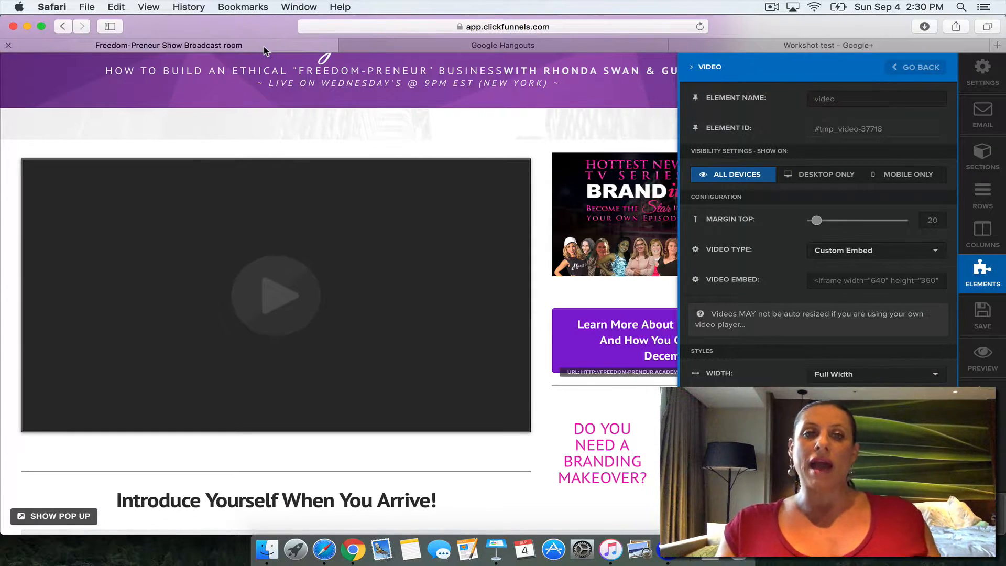
click(550, 499)
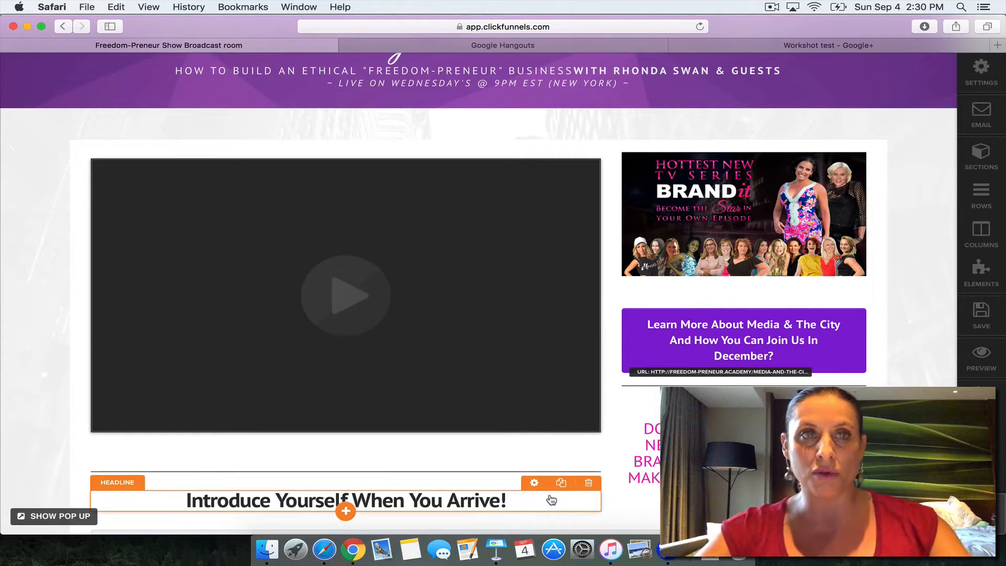